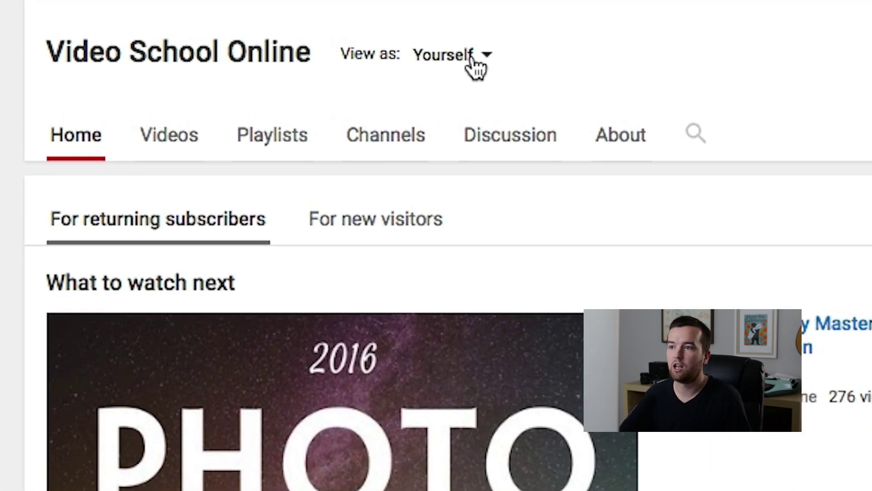
Preview the Video School Online channel as a visitor and pause the channel trailer
click(475, 67)
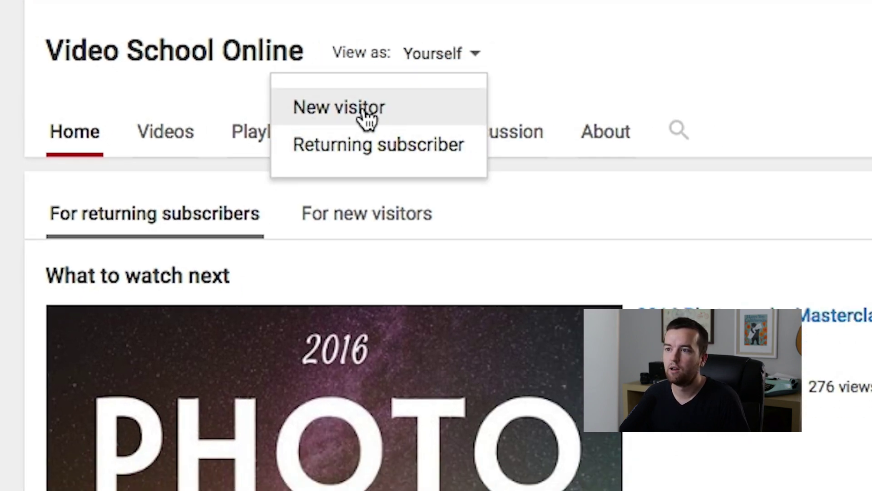
click(851, 125)
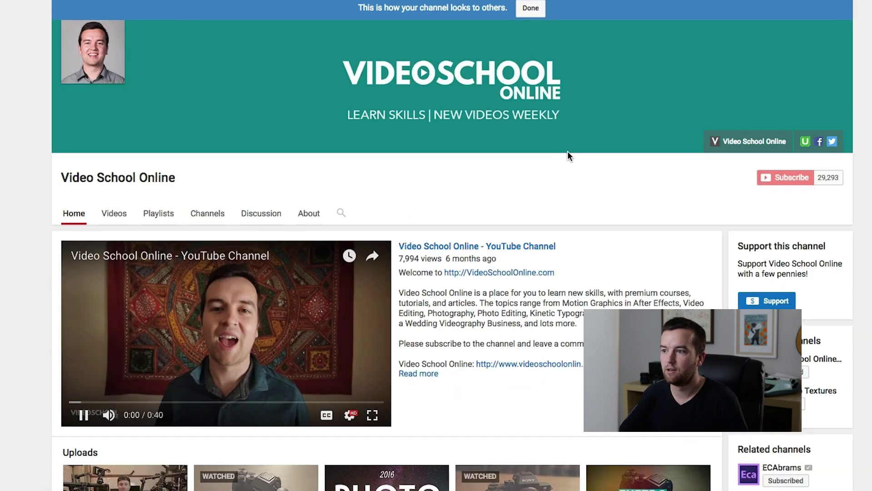
click(296, 323)
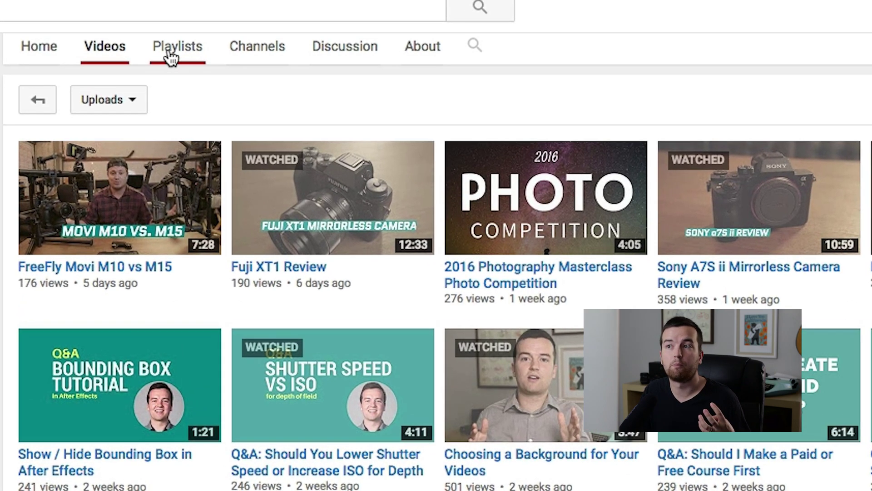
Visit the channel's Playlists, Channels, Discussion and About tabs in turn
click(151, 14)
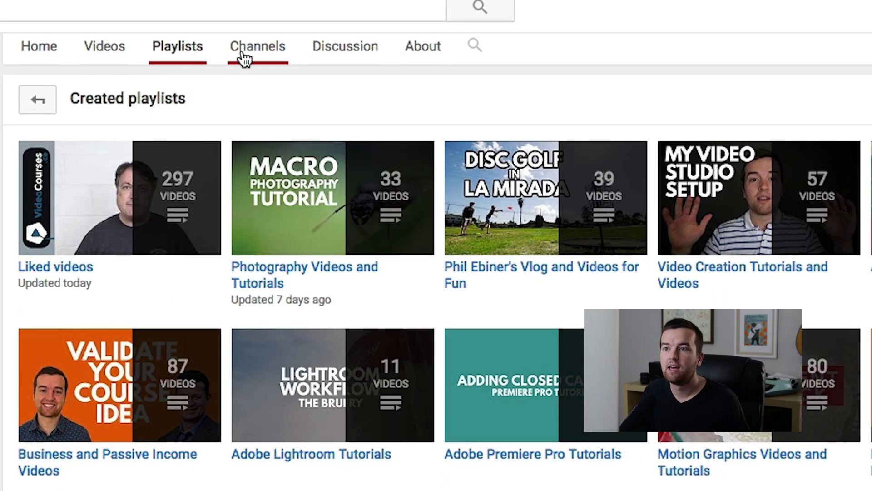
click(244, 58)
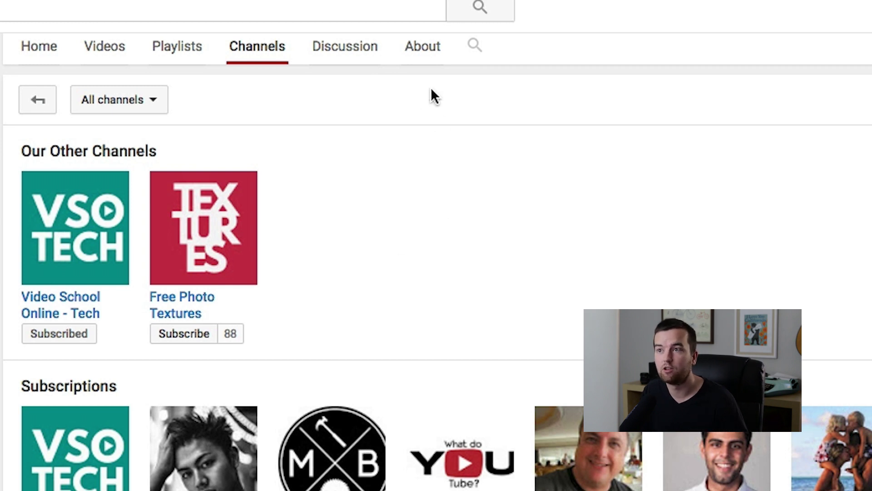
click(351, 59)
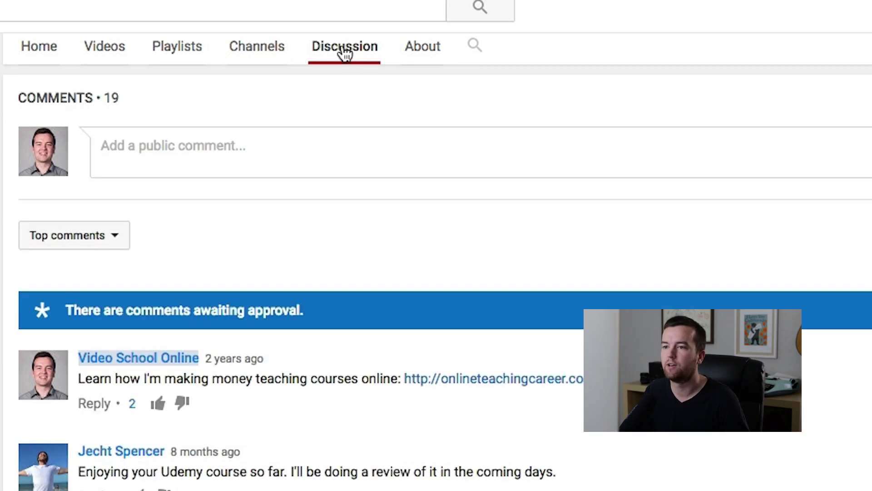
click(429, 59)
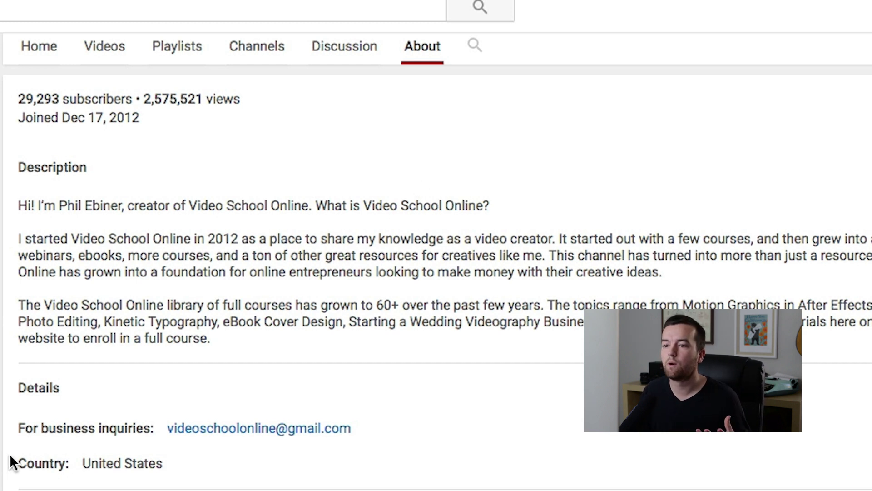
Scroll through the About page's description, business-inquiry details and social links
scroll(259, 233, up, 5)
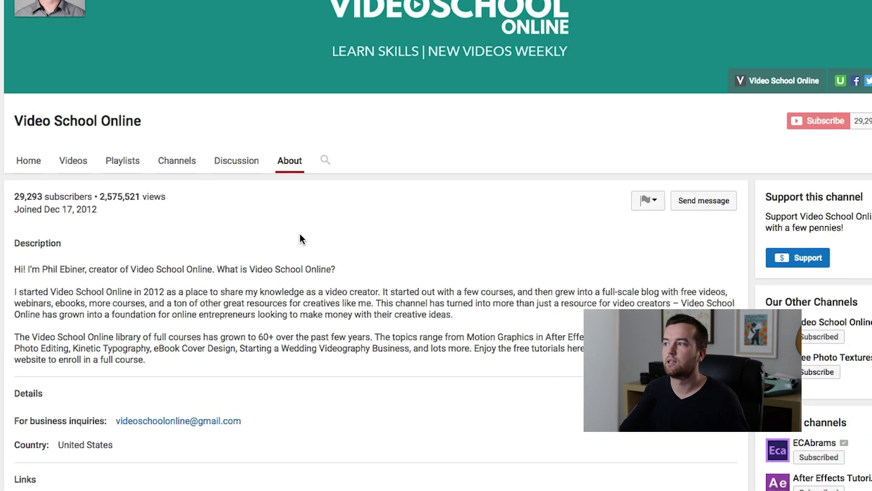
scroll(568, 287, down, 3)
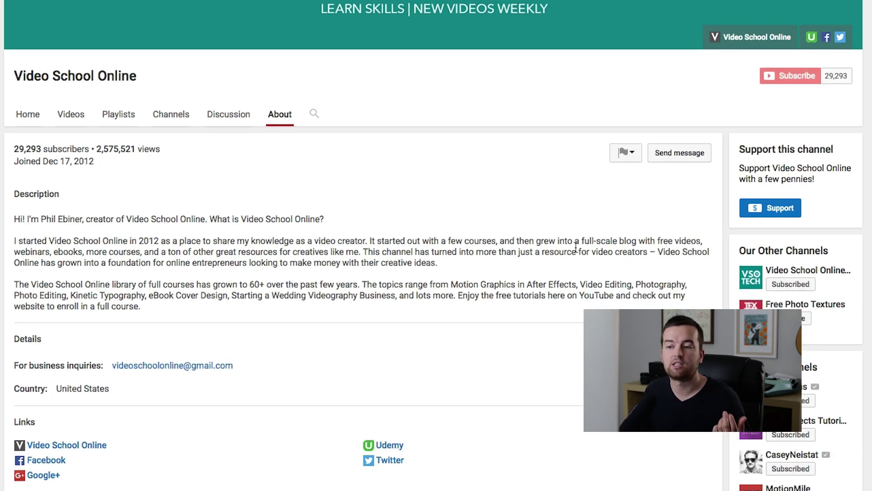
scroll(576, 248, down, 5)
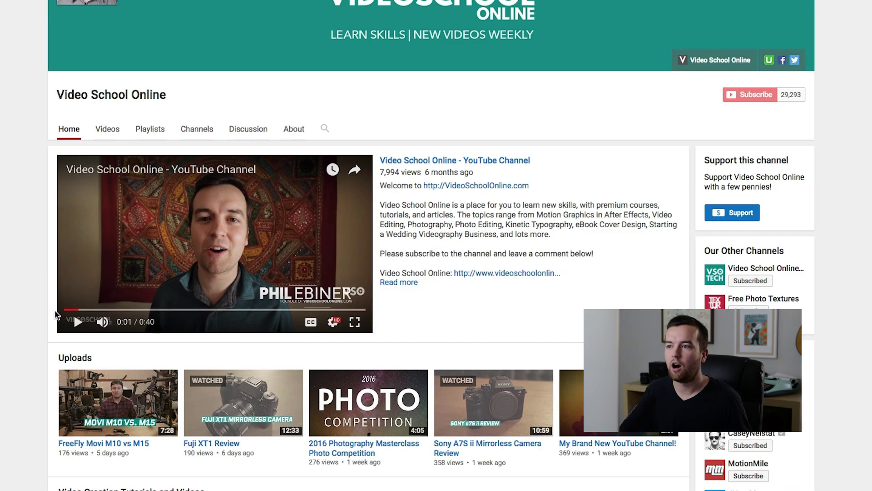
scroll(181, 253, down, 4)
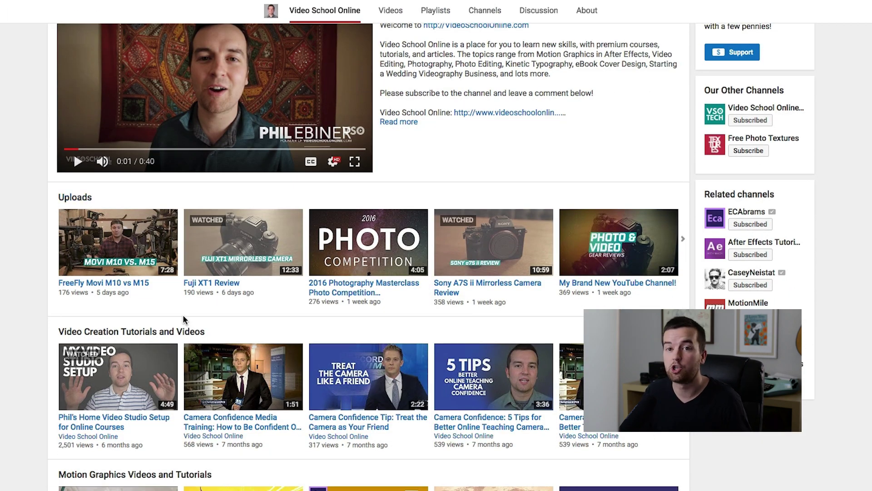
scroll(254, 273, down, 2)
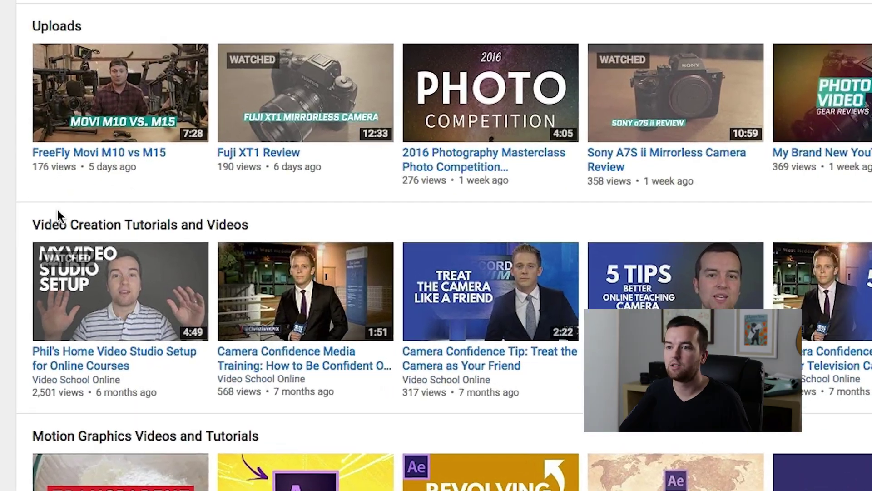
scroll(26, 238, down, 3)
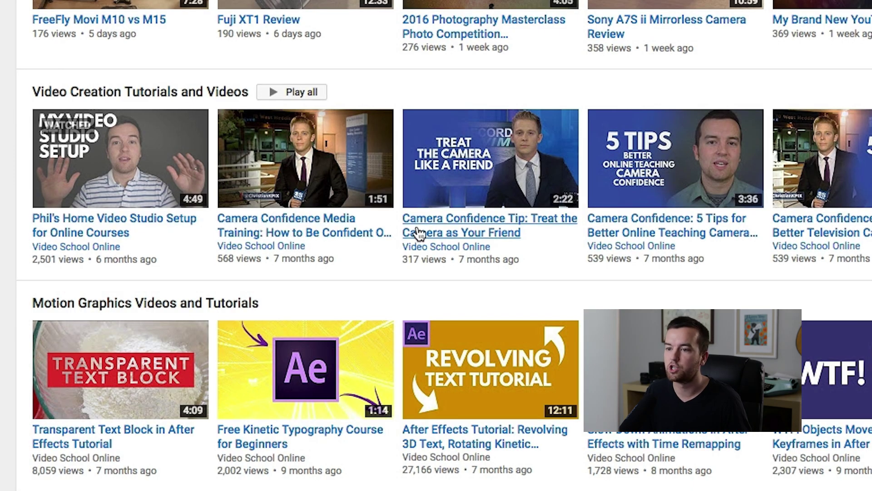
scroll(426, 234, down, 1)
scroll(426, 234, down, 2)
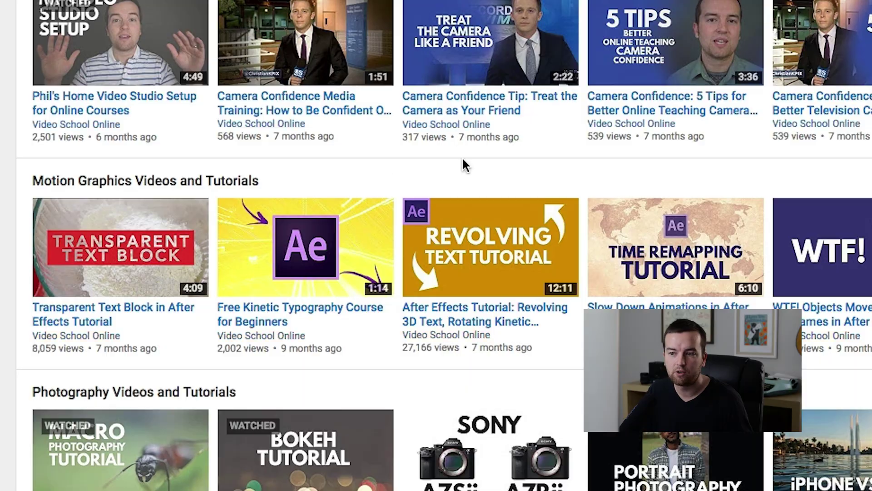
scroll(463, 159, down, 2)
scroll(466, 172, down, 2)
mouse_move(467, 177)
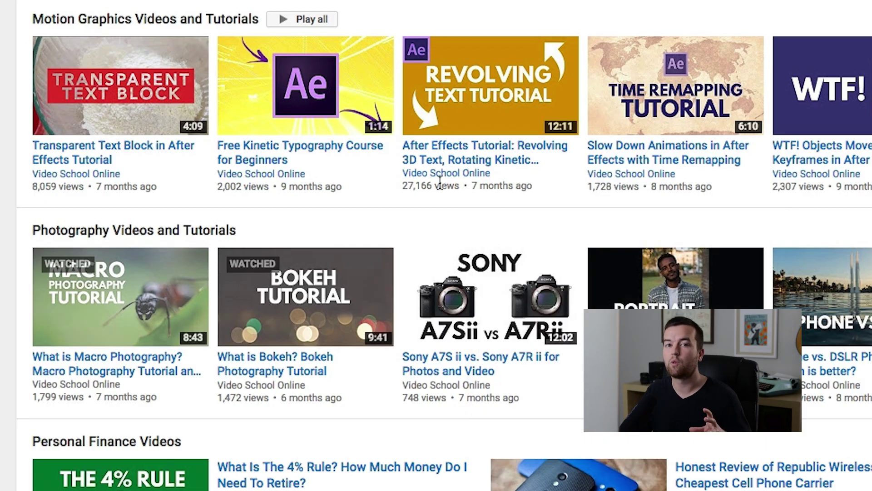
scroll(717, 275, down, 3)
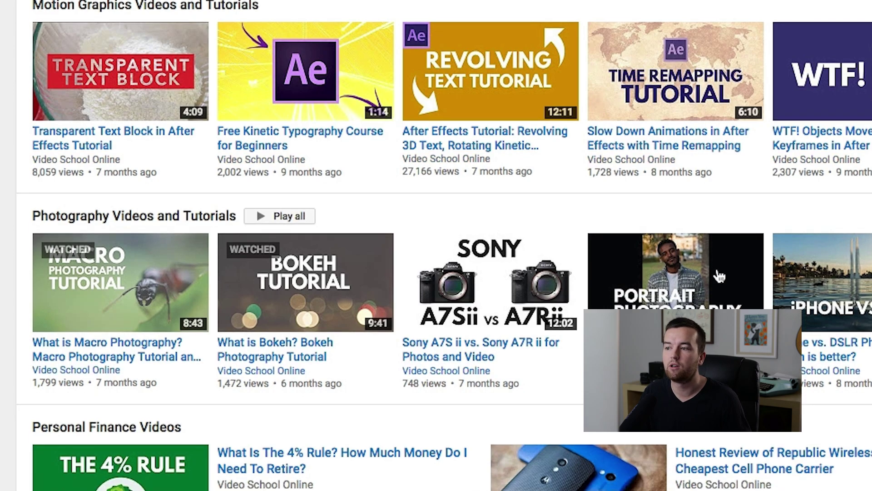
scroll(591, 273, down, 5)
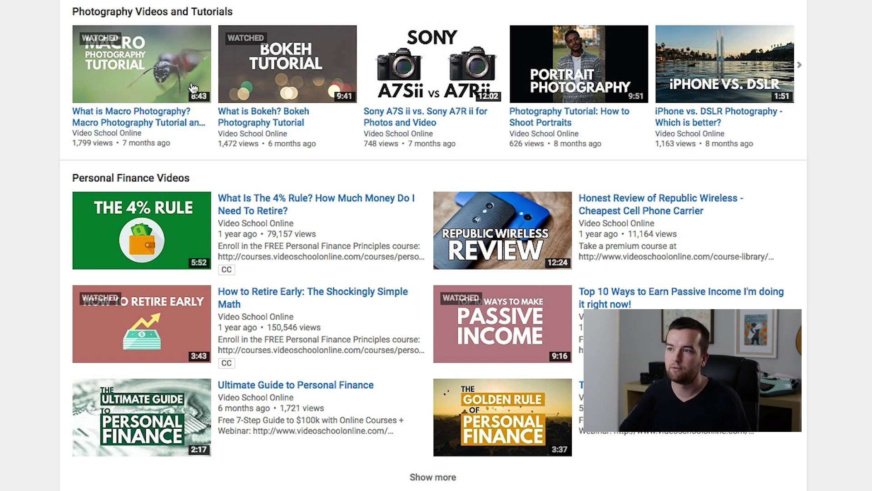
scroll(804, 144, down, 3)
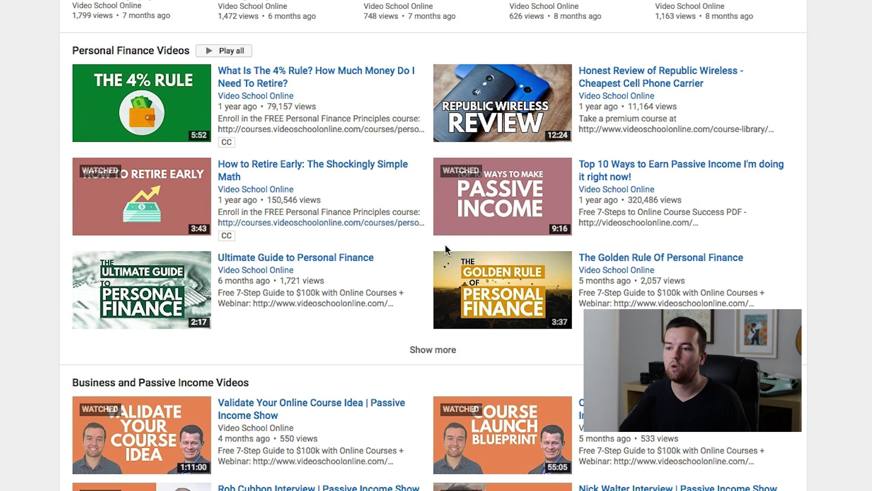
scroll(331, 303, down, 1)
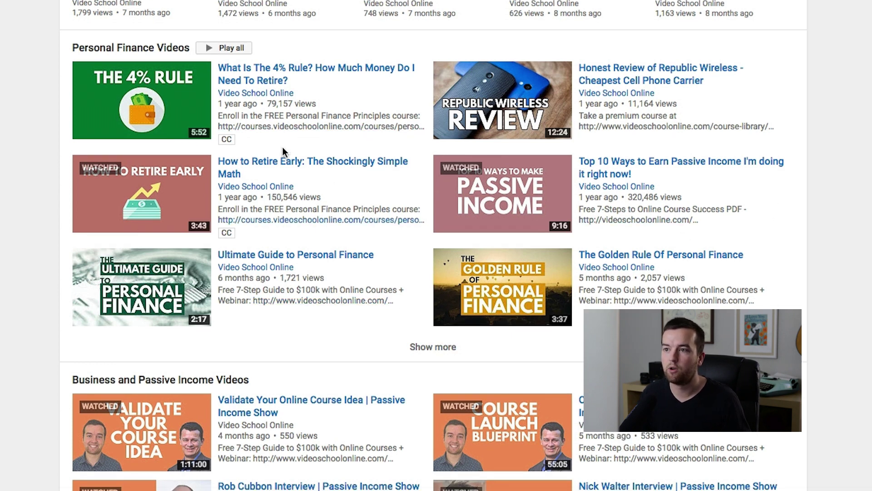
scroll(403, 136, down, 3)
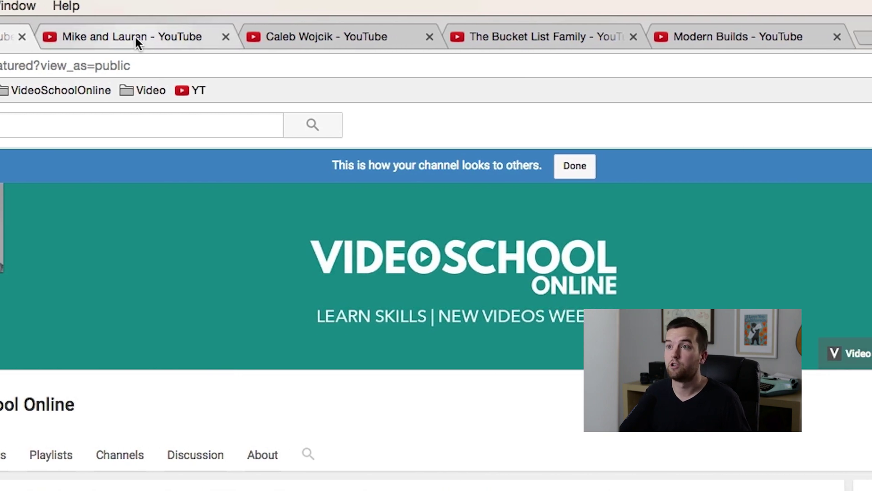
Switch to the browser tab with the other creator's channel home page
click(116, 36)
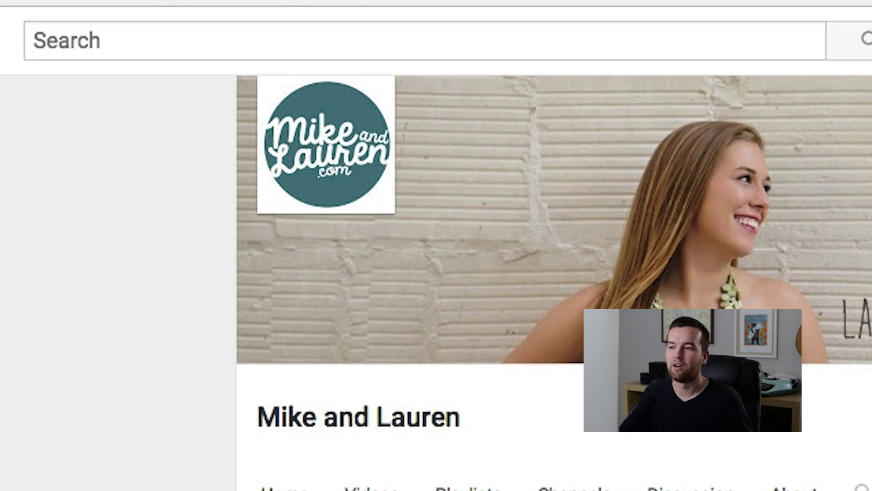
Scroll down through the channel's Money, Cars and DIY sections and back up
scroll(554, 282, down, 10)
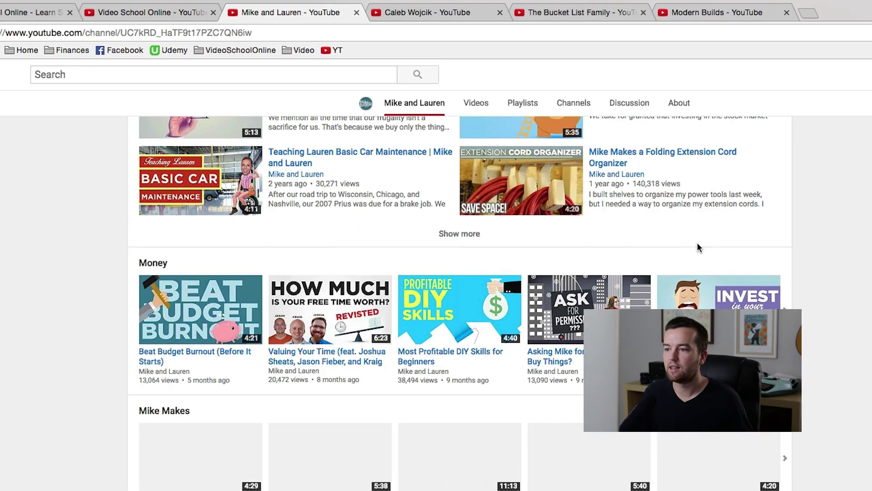
scroll(622, 231, down, 6)
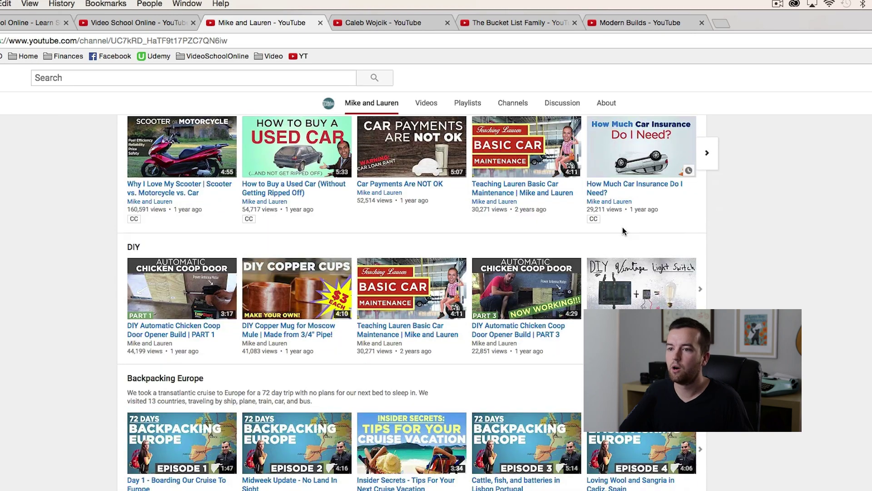
scroll(626, 280, up, 3)
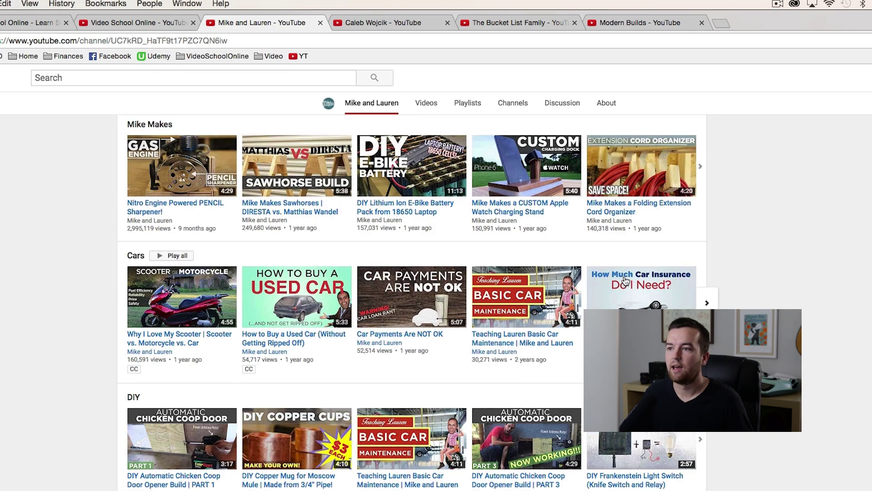
scroll(626, 280, up, 7)
scroll(626, 279, up, 2)
scroll(626, 278, up, 6)
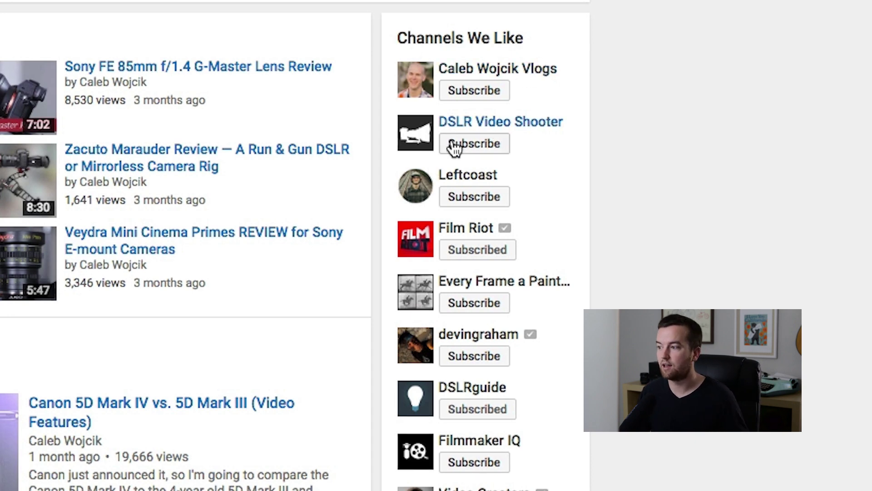
Scroll down the DIY Video Guy channel's Channels We Like list
scroll(465, 162, down, 2)
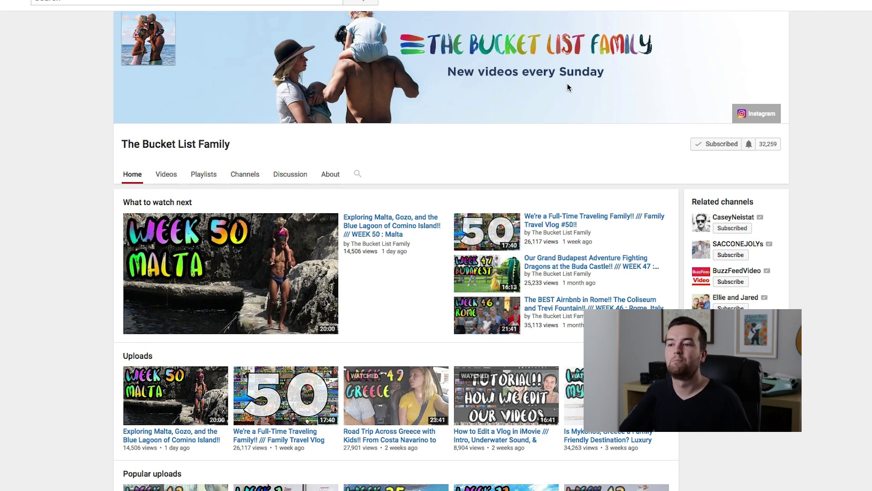
Scroll down through The Bucket List Family channel's section rows
scroll(537, 190, down, 1)
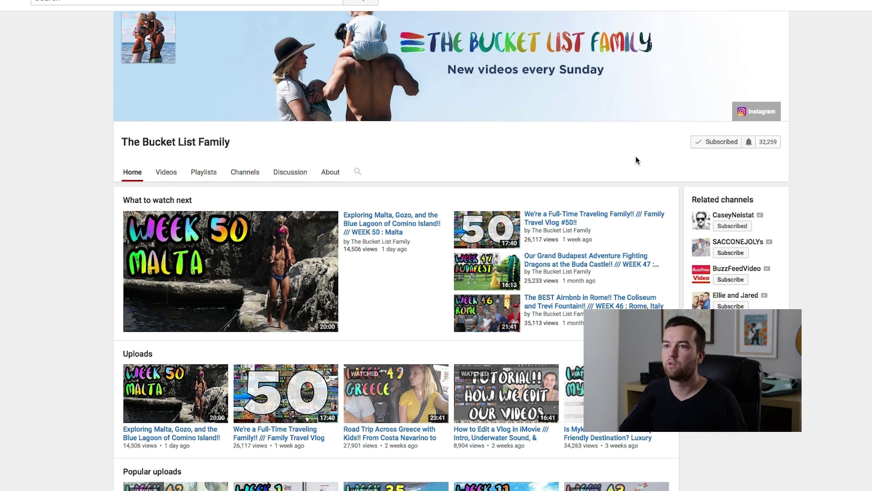
scroll(640, 159, down, 5)
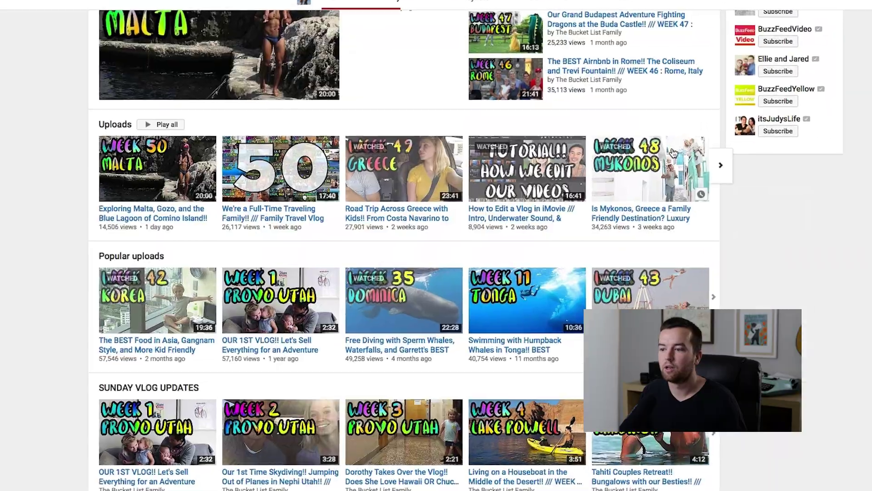
scroll(673, 153, down, 5)
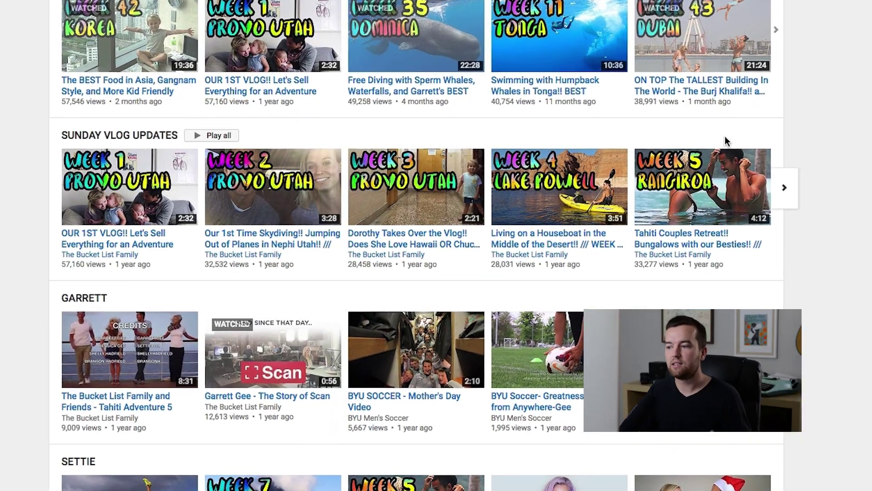
scroll(735, 136, down, 8)
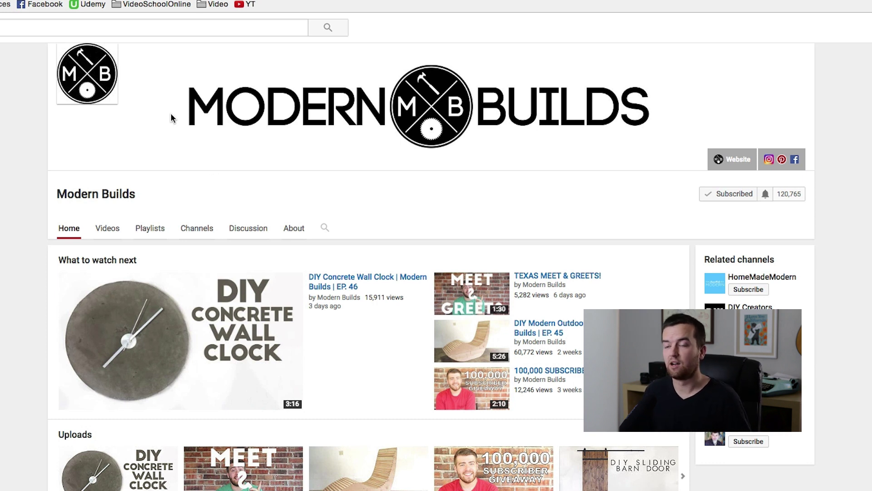
scroll(486, 193, down, 1)
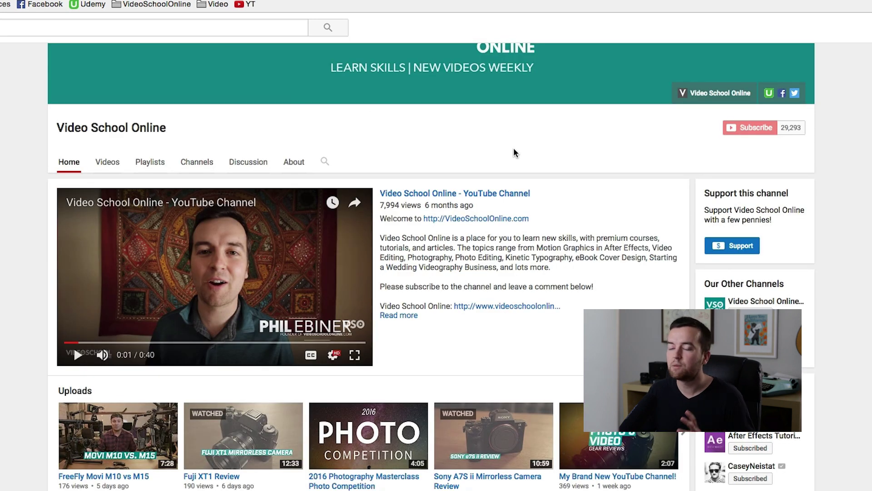
Scroll back to the top of the Video School Online home page in owner view
scroll(515, 152, up, 2)
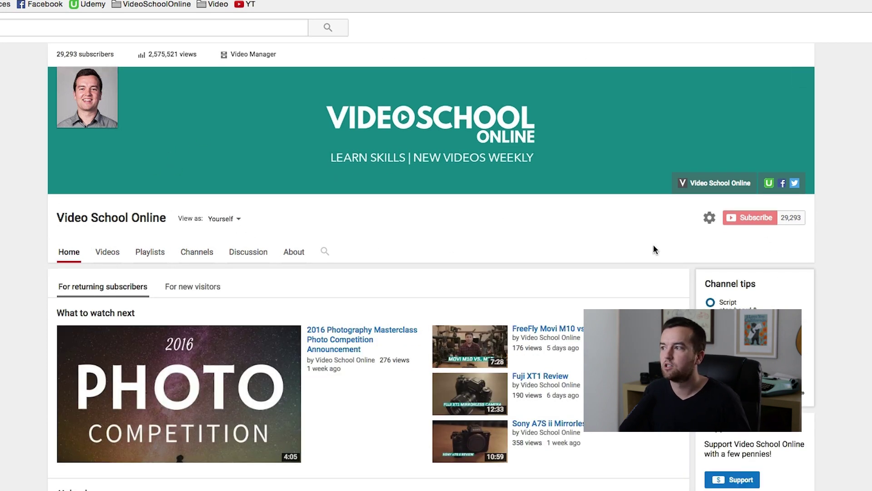
Switch the Uploads section's layout from Horizontal row to Vertical list
scroll(291, 272, down, 3)
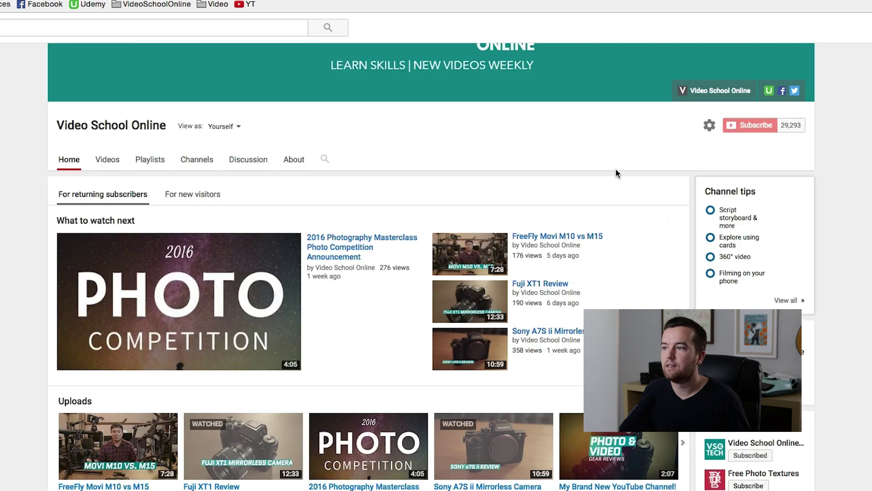
scroll(649, 298, down, 7)
scroll(680, 286, up, 5)
scroll(681, 287, up, 5)
scroll(680, 286, down, 4)
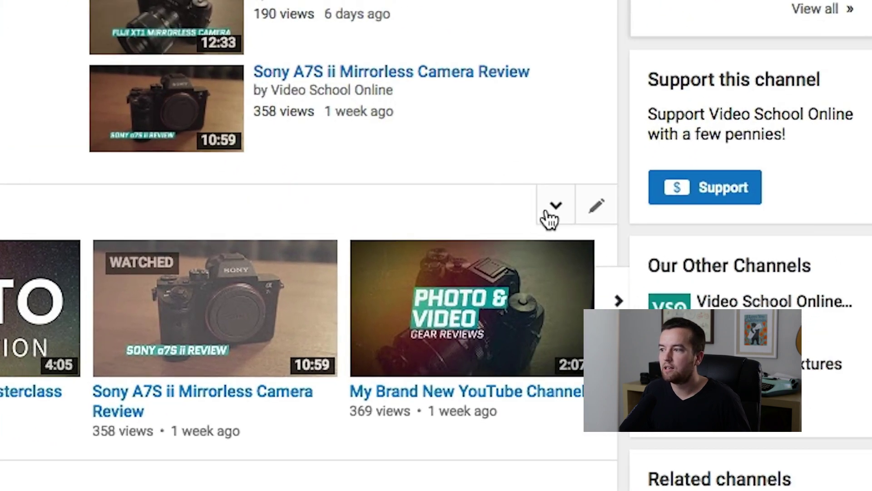
click(598, 210)
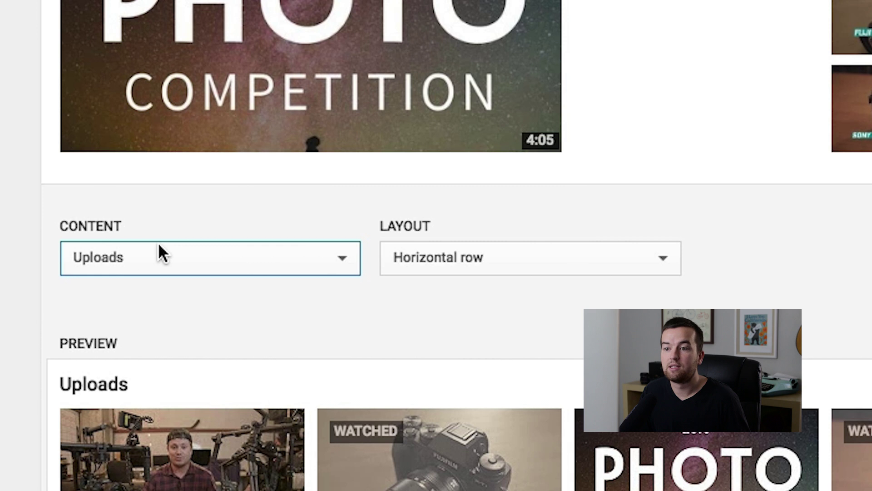
click(462, 266)
click(148, 311)
click(427, 262)
click(489, 282)
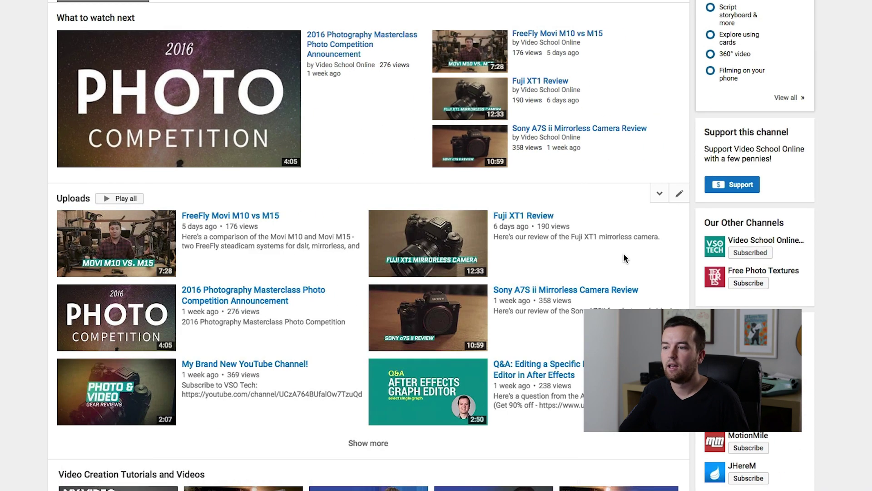
Scroll down to review the Uploads videos listed with descriptions and views
scroll(624, 253, down, 1)
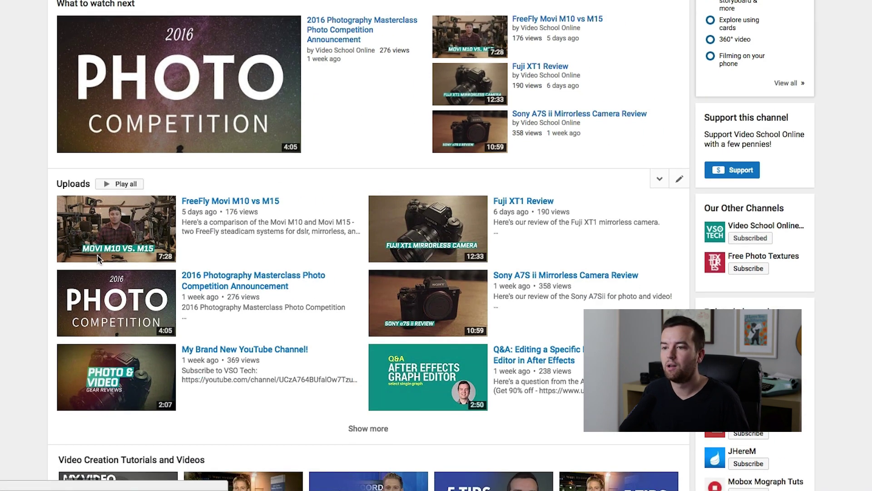
scroll(547, 237, down, 2)
scroll(547, 232, down, 15)
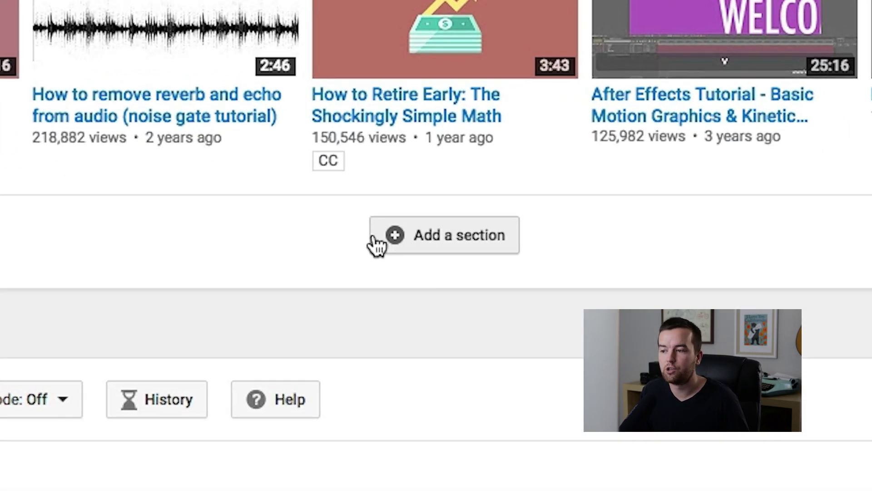
Add a new home-page section and browse its Content options
click(339, 348)
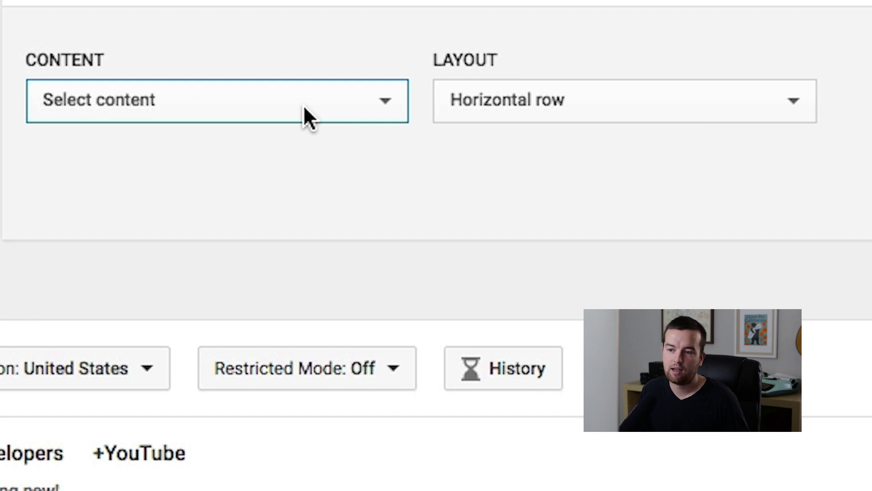
click(162, 321)
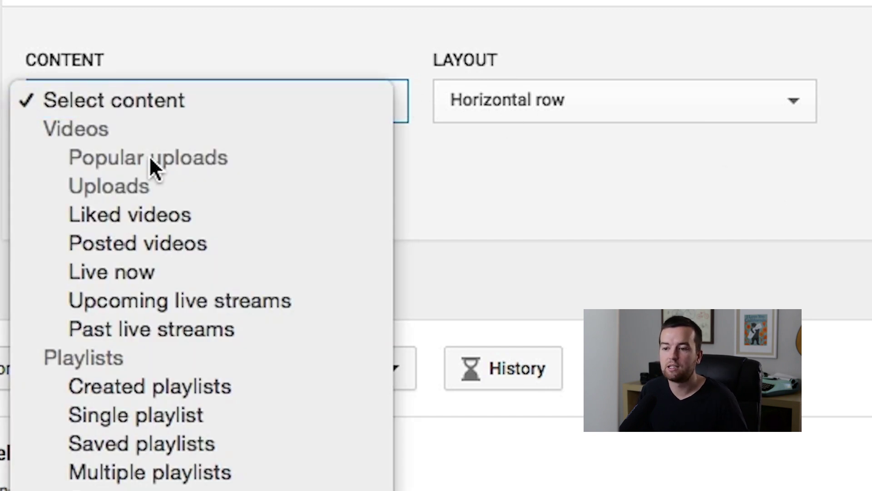
scroll(154, 168, down, 2)
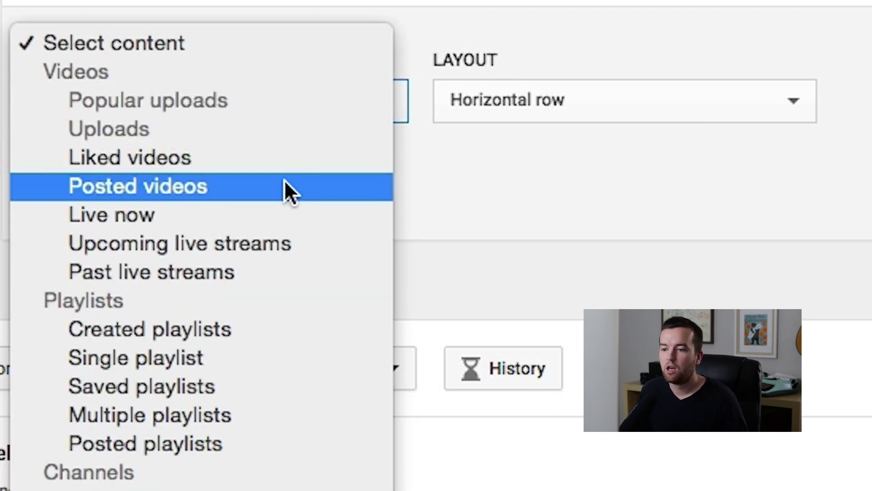
scroll(286, 148, down, 3)
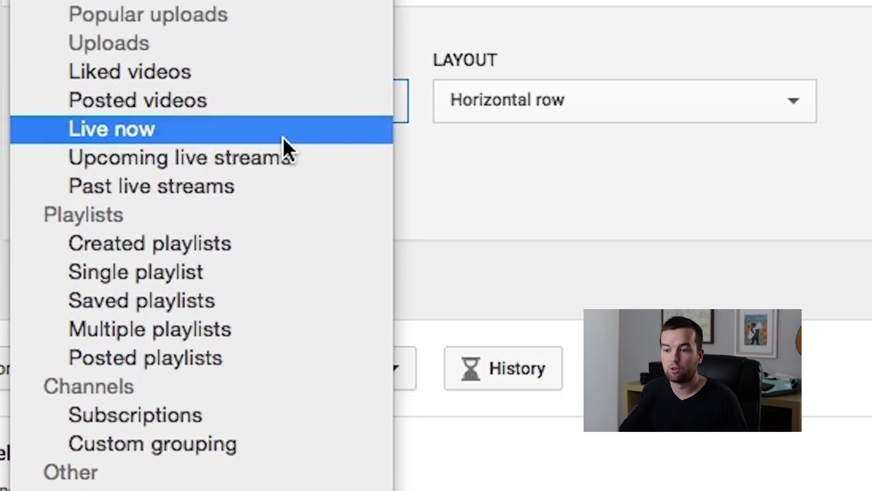
scroll(299, 142, down, 1)
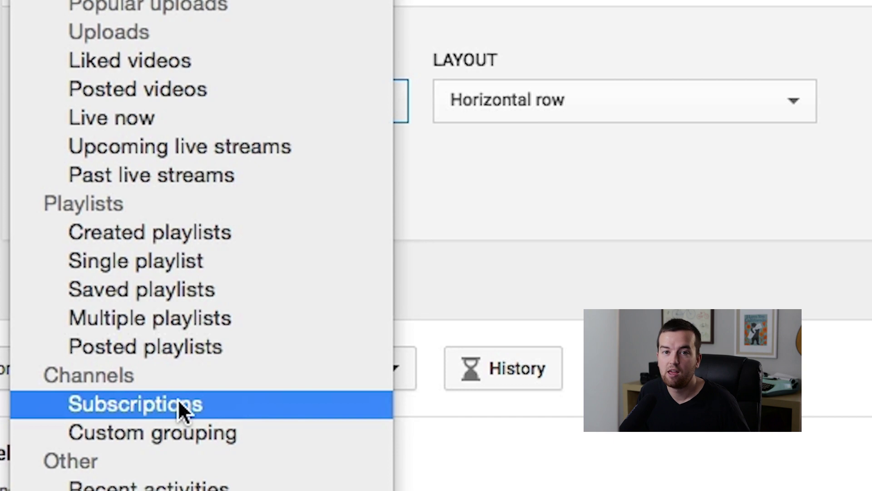
Review the new section's Layout choices, keeping it as a Horizontal row
click(681, 151)
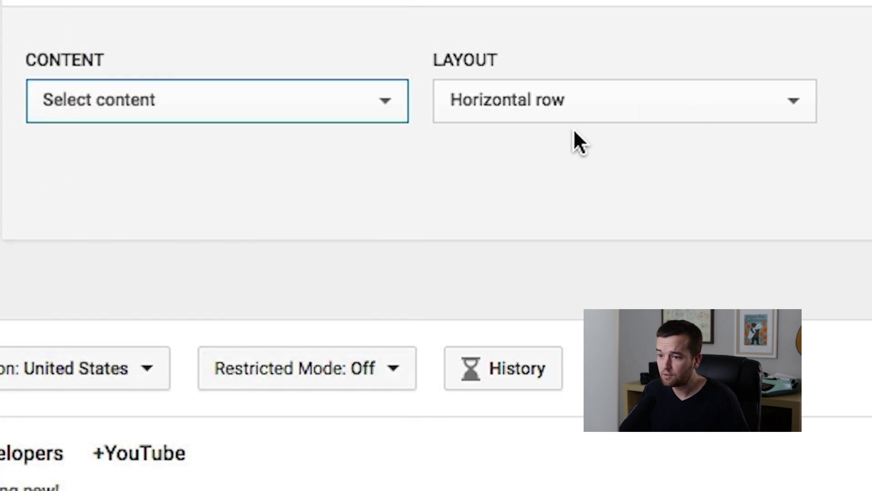
click(563, 109)
click(670, 123)
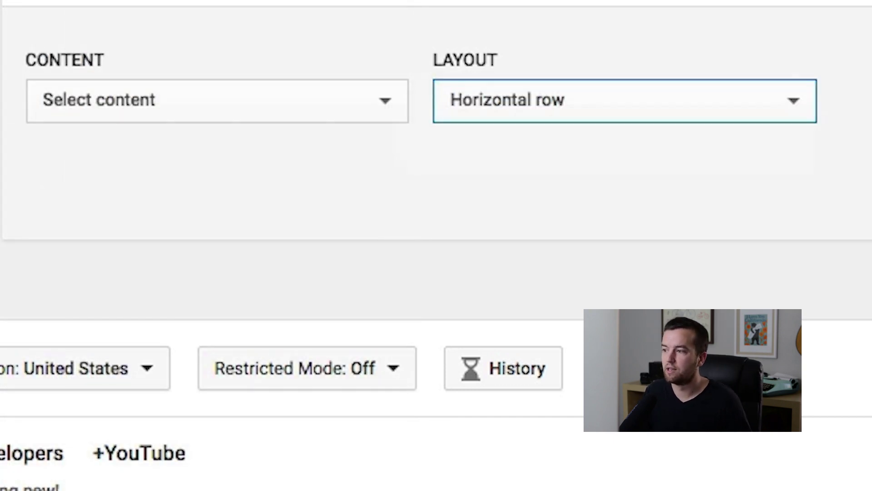
scroll(436, 245, up, 15)
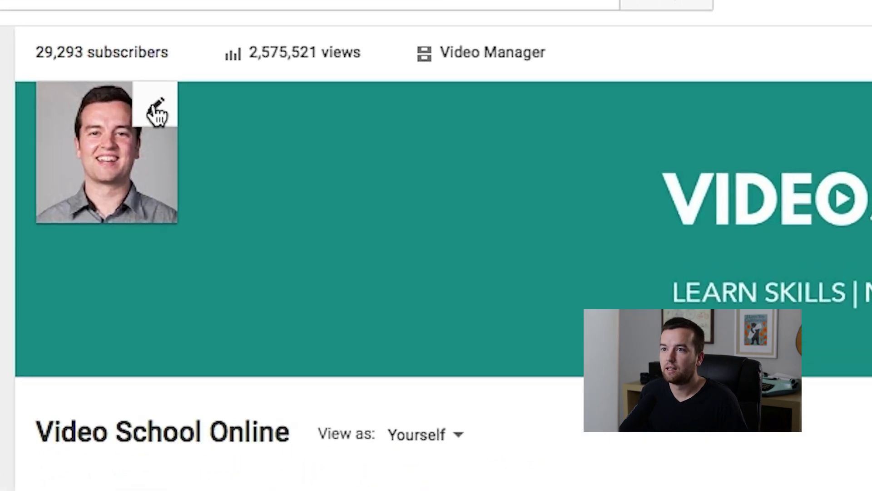
Preview the channel icon and banner editing options, closing both without changes
click(108, 82)
click(534, 356)
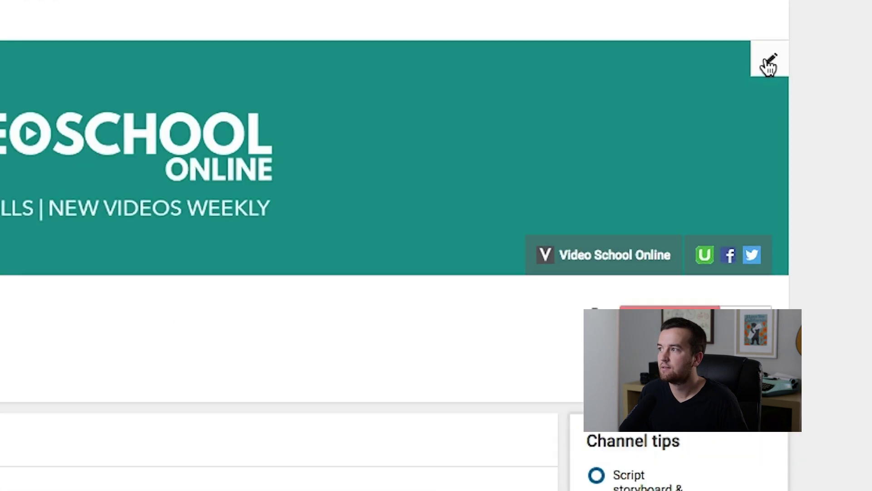
click(808, 85)
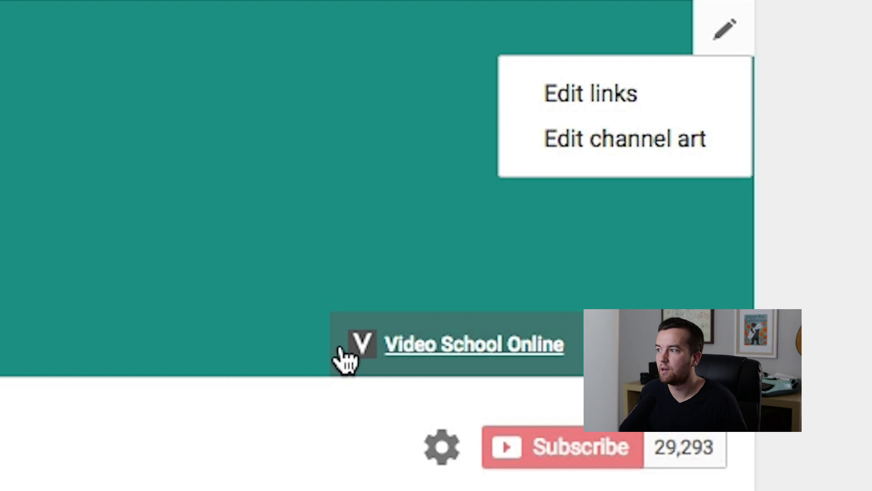
key(Escape)
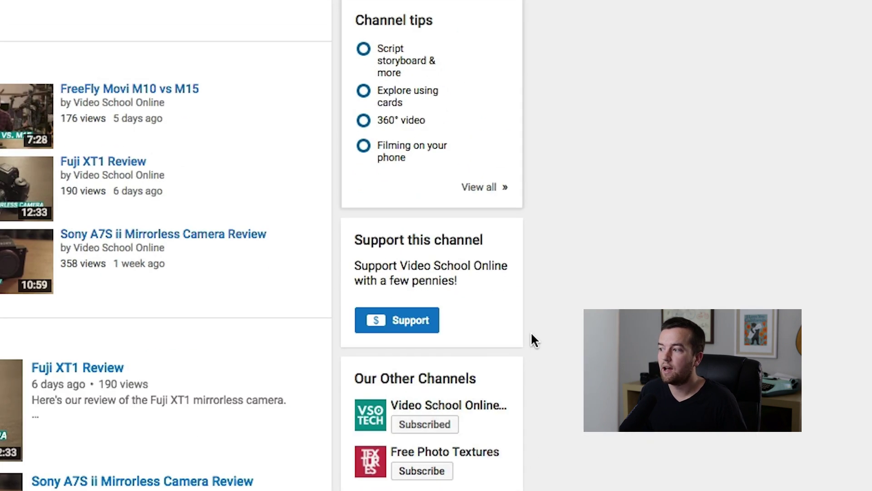
Open the Edit module dialog for the Our Other Channels section
mouse_move(508, 376)
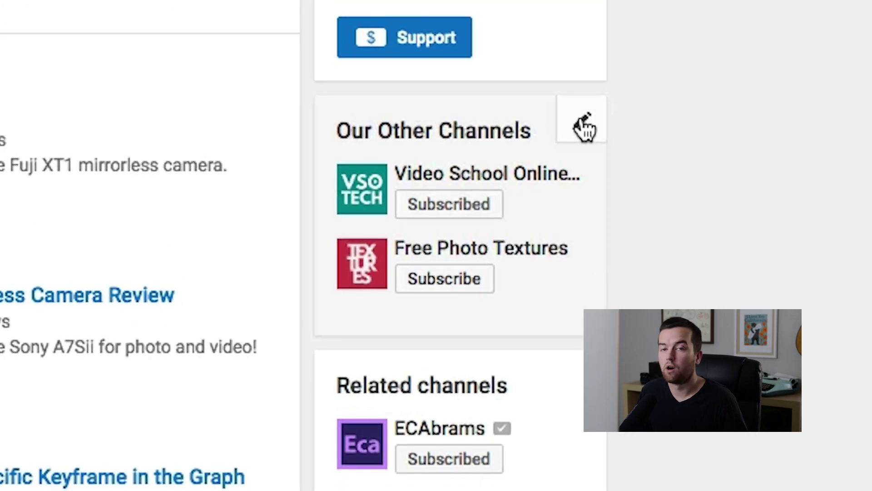
click(584, 126)
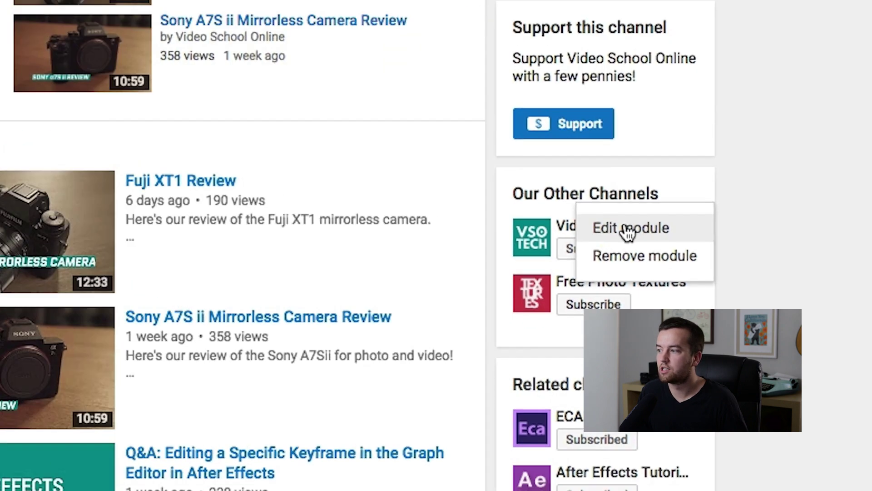
click(512, 182)
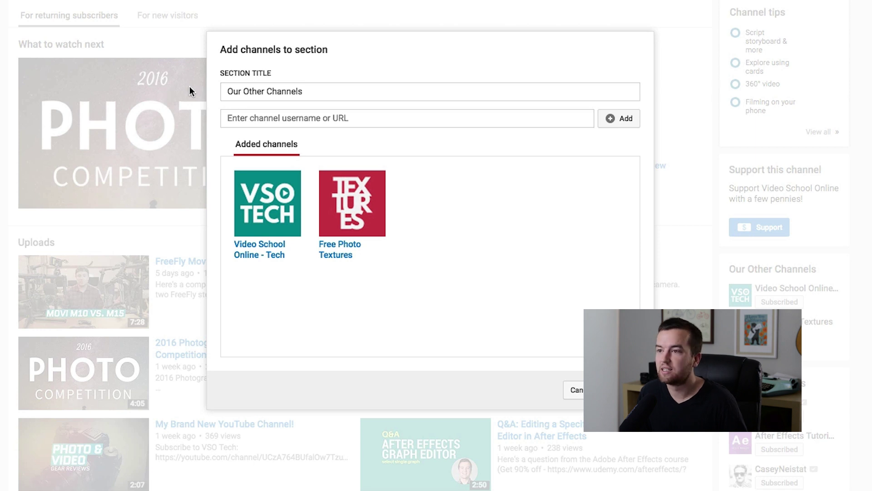
Try the channel URL field and select the 'Our Other Channels' title, leaving the section unchanged
mouse_move(231, 183)
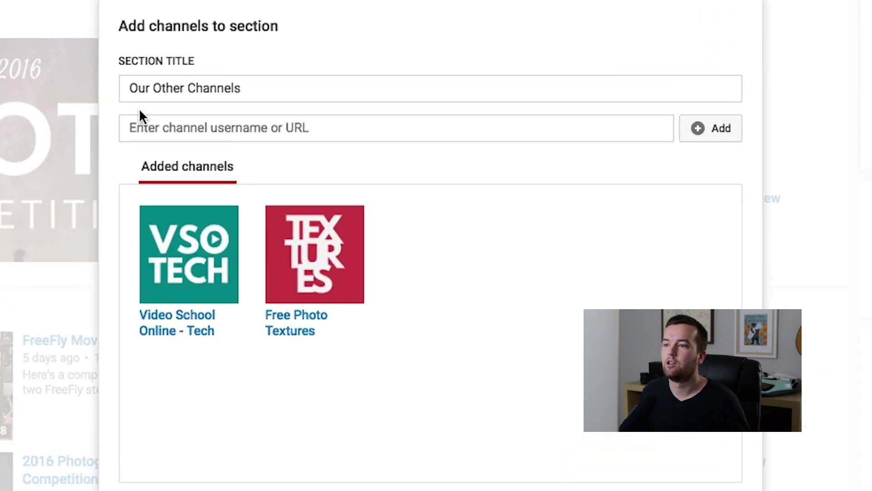
click(264, 122)
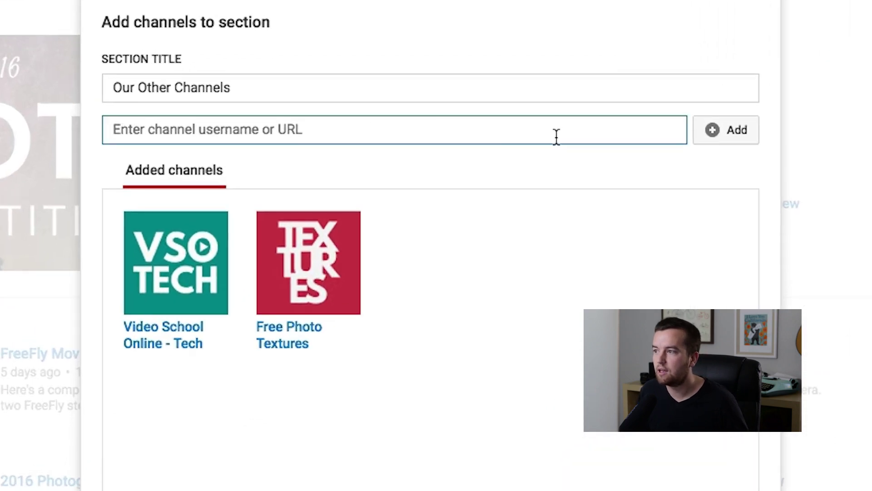
click(167, 91)
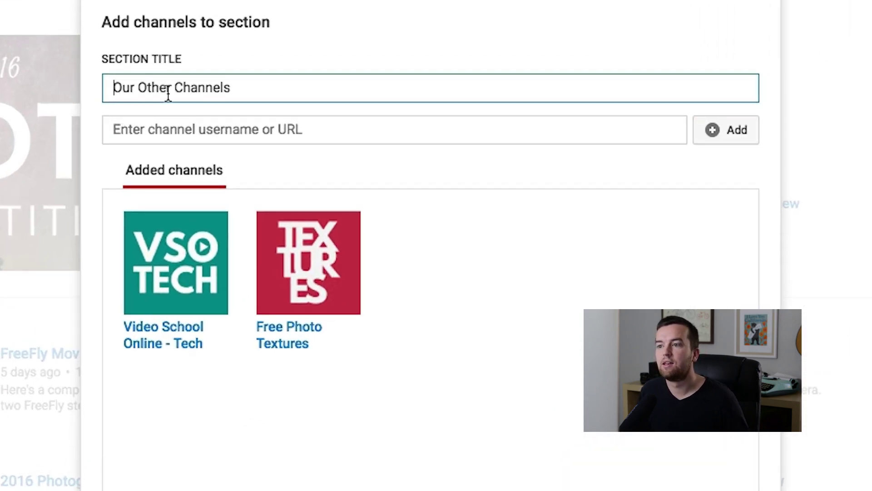
triple_click(320, 87)
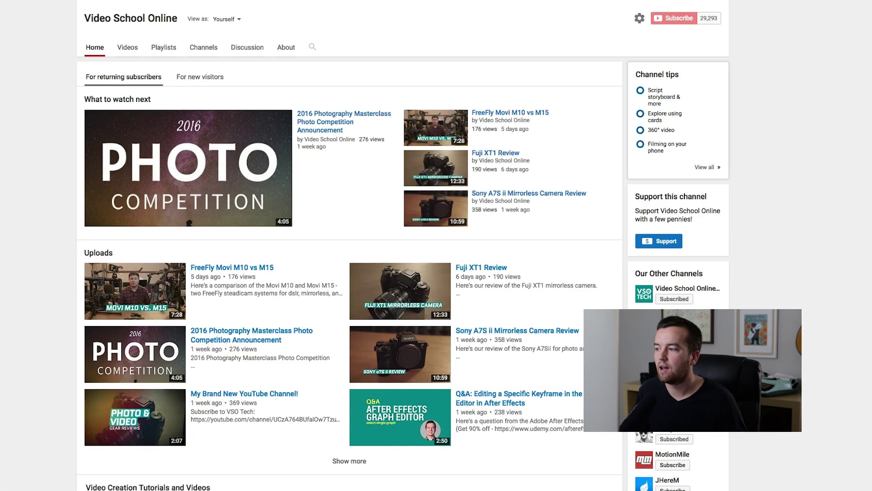
scroll(695, 67, down, 5)
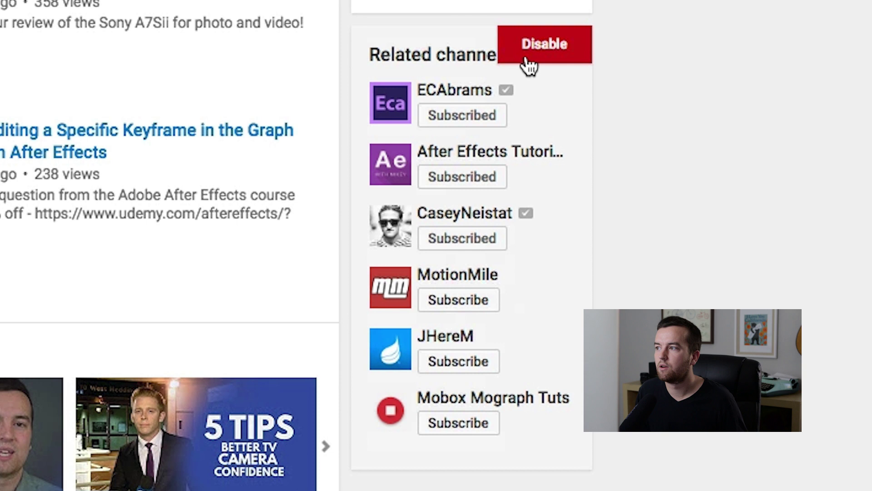
mouse_move(730, 101)
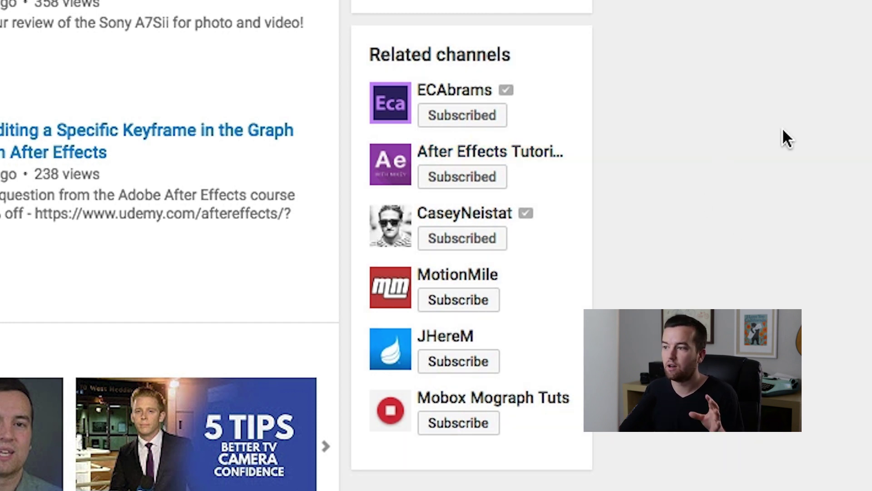
scroll(744, 148, up, 5)
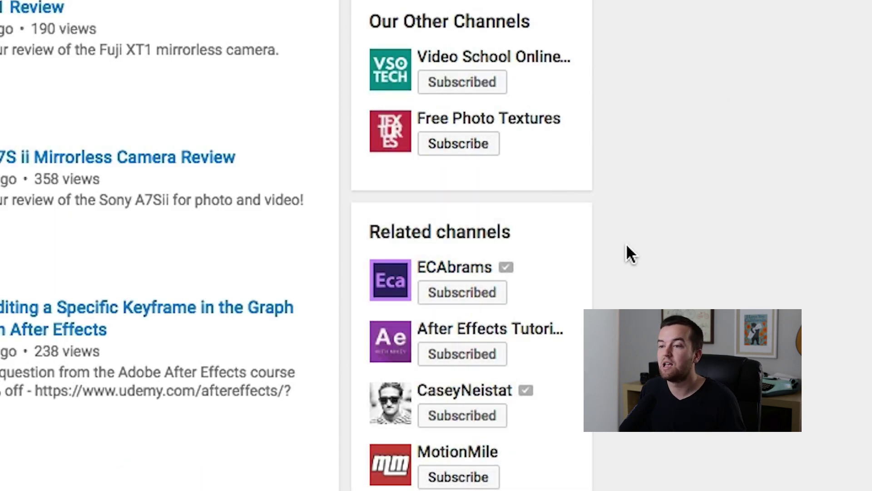
scroll(632, 251, up, 10)
scroll(630, 244, up, 8)
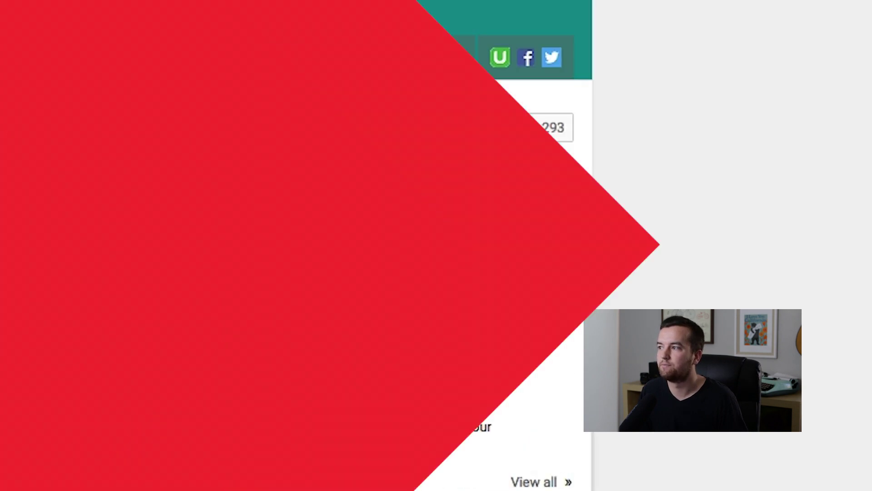